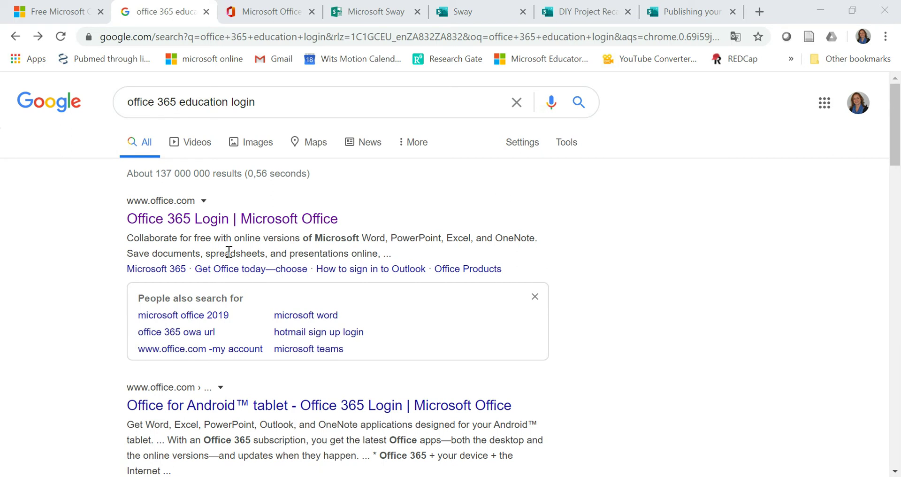
Leave the Office 365 education sign-up pages and launch Sway from the Office 365 home page
left_click(83, 10)
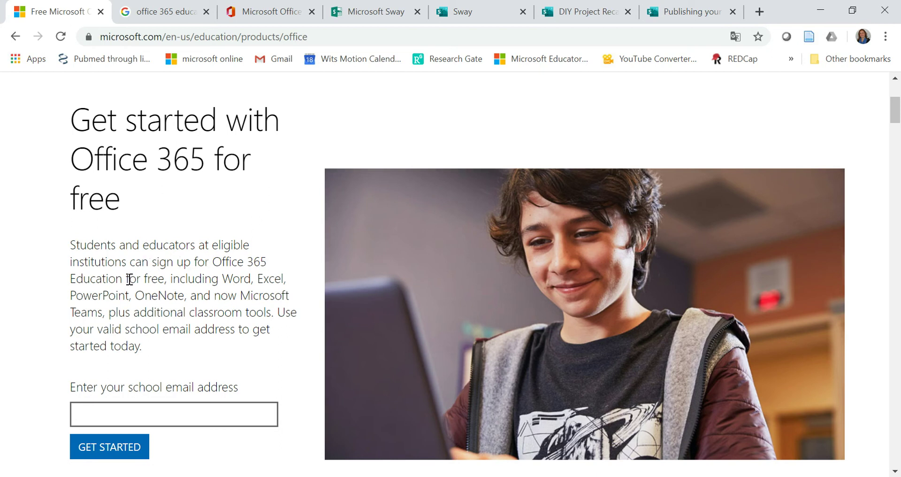
left_click(171, 12)
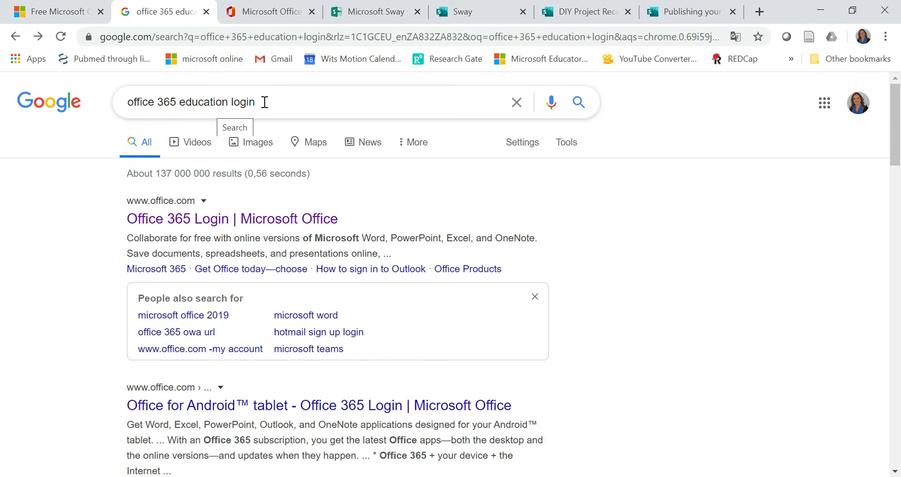
left_click(267, 12)
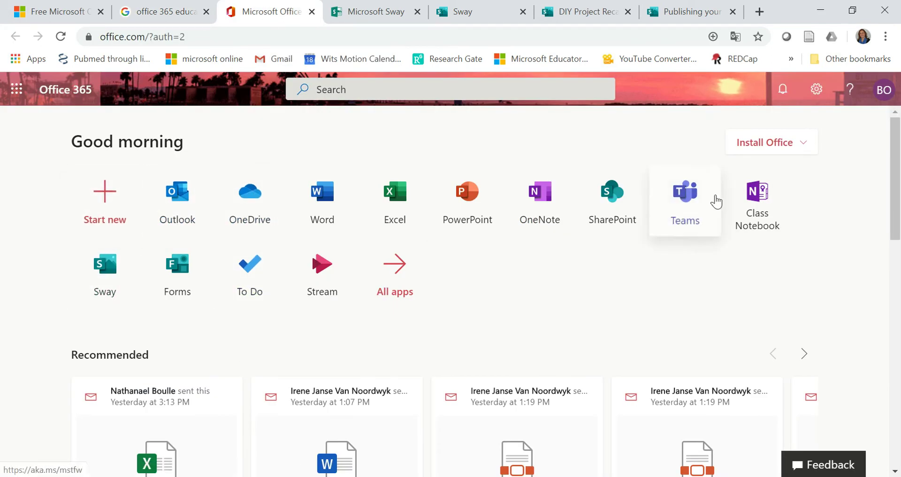
left_click(116, 280)
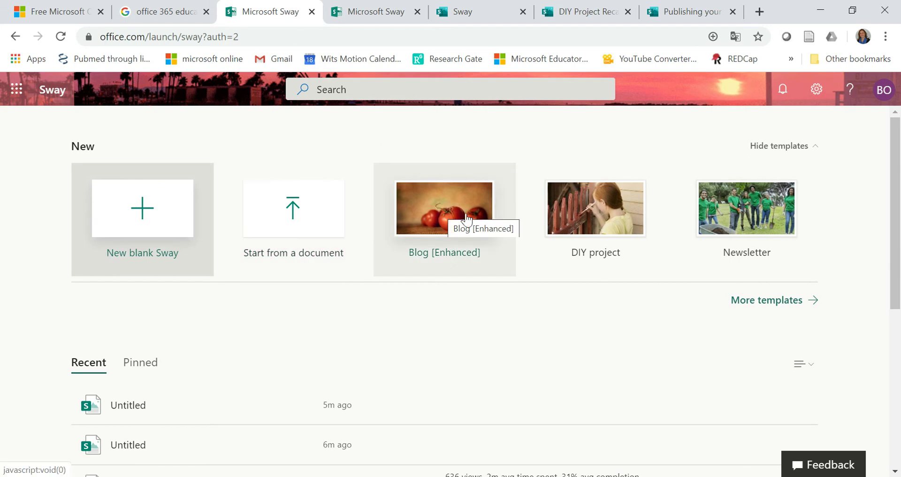
Browse the full Select a template gallery, including Blog, DIY project, Newsletter and Presentation
left_click(786, 301)
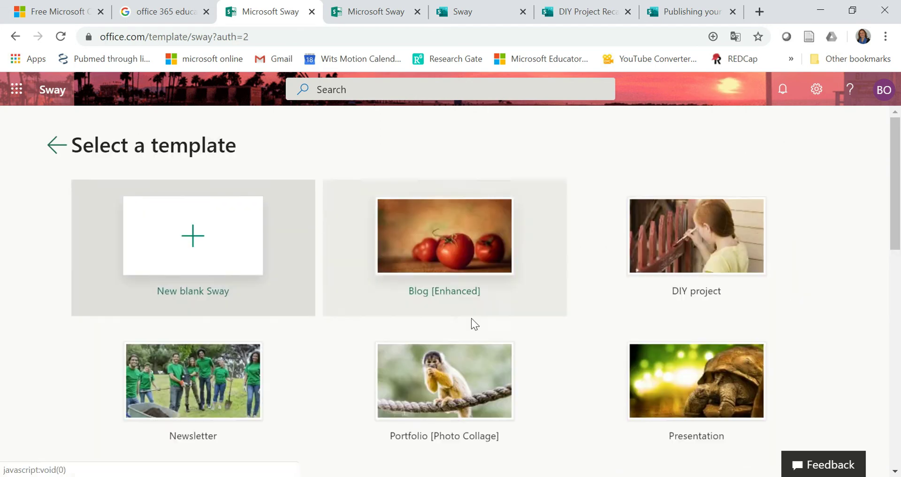
scroll(469, 323, "down", 3)
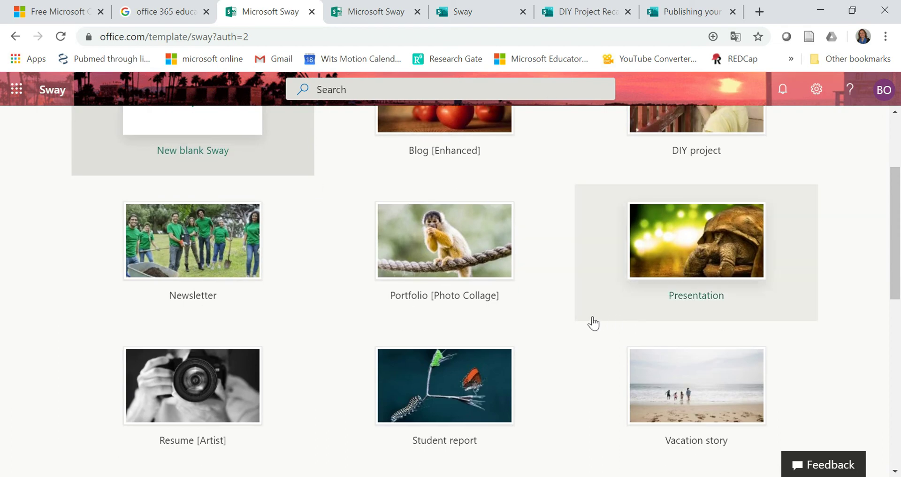
scroll(575, 329, "up", 3)
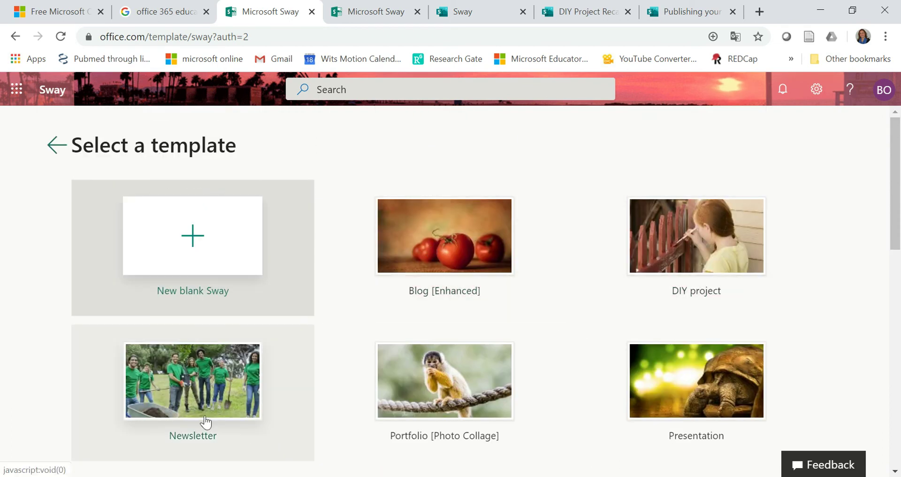
scroll(686, 409, "down", 3)
scroll(658, 399, "down", 2)
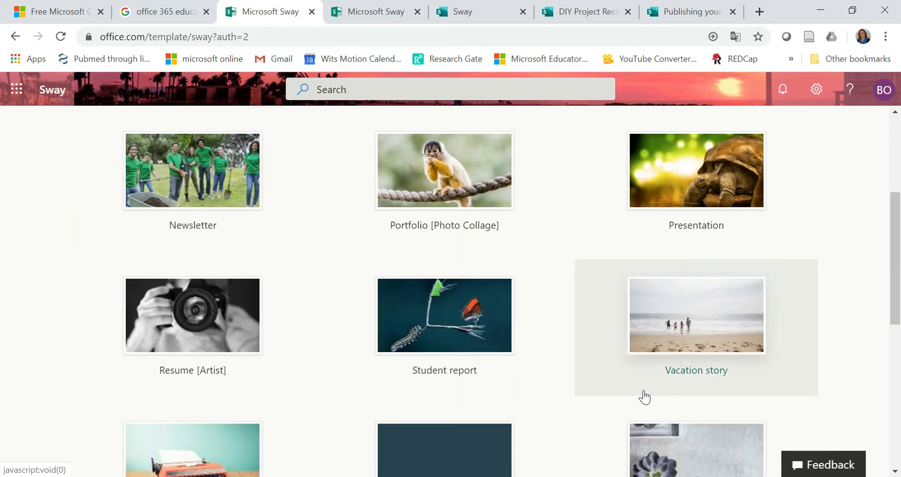
scroll(394, 402, "down", 5)
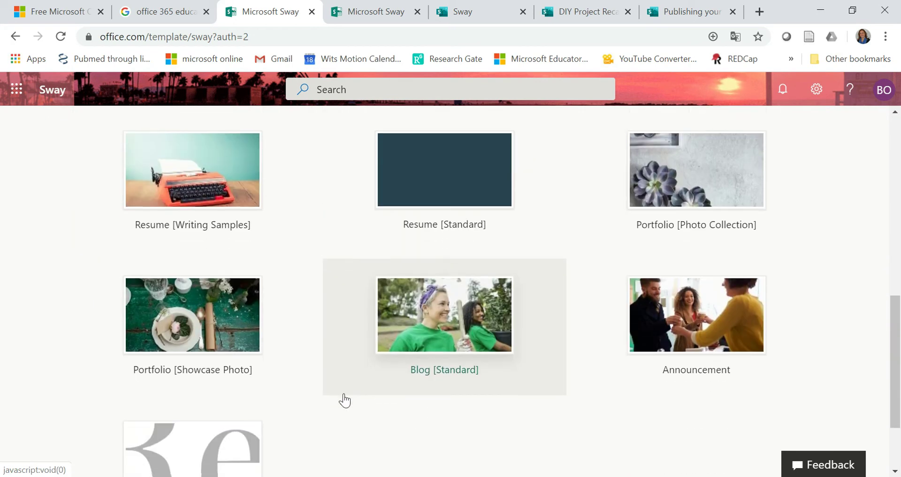
scroll(344, 398, "down", 2)
scroll(343, 398, "up", 2)
scroll(342, 396, "up", 6)
scroll(343, 396, "up", 4)
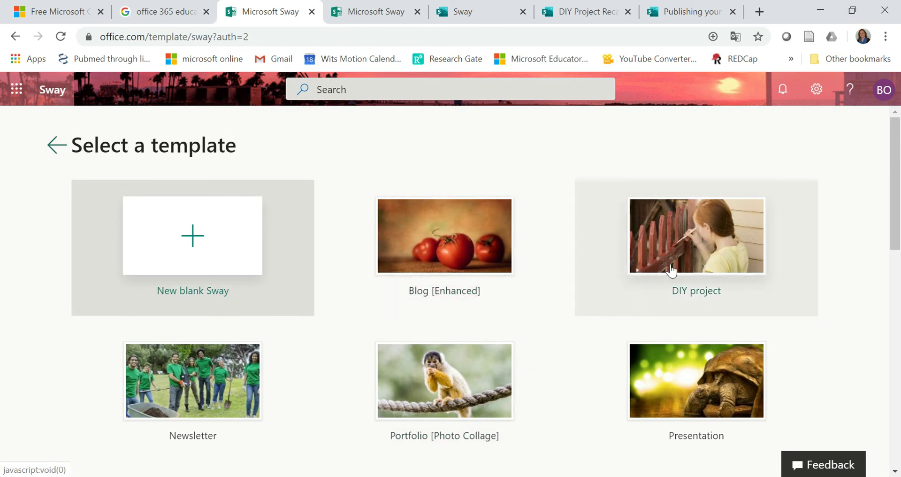
Open the Portfolio [Photo Collage] template and scroll through its preview
left_click(468, 403)
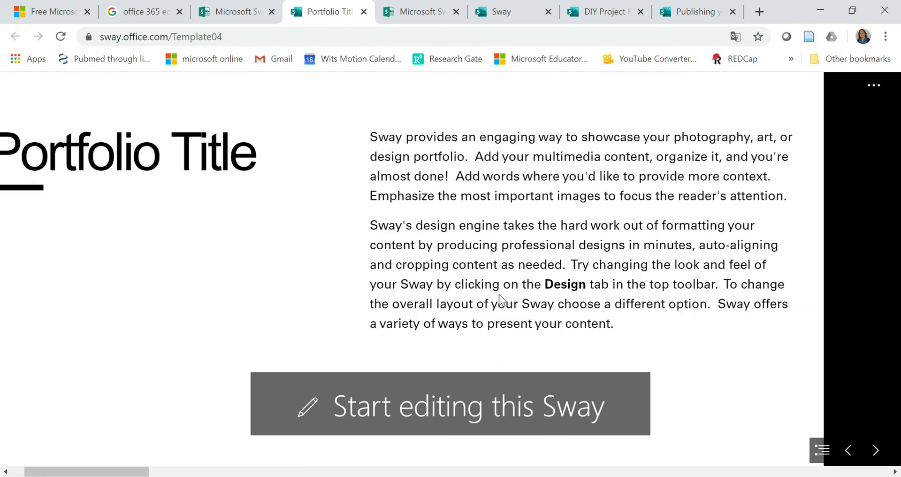
scroll(496, 284, "down", 3)
scroll(495, 282, "down", 3)
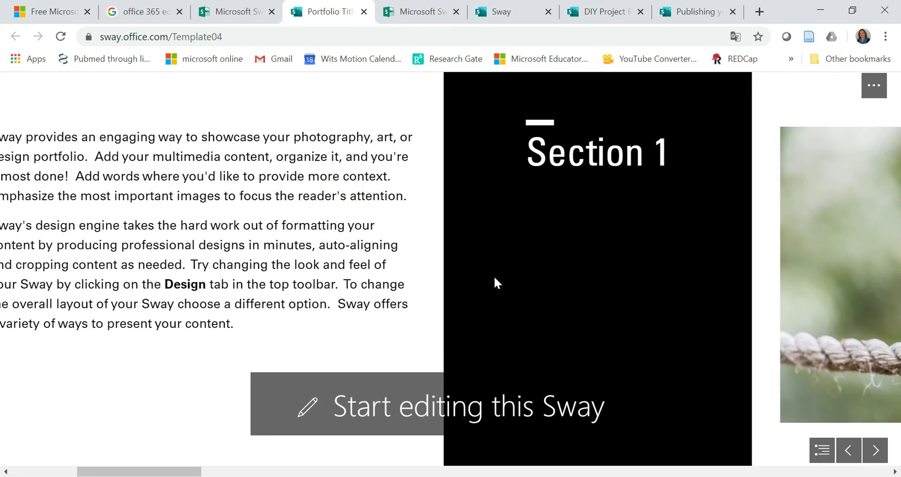
scroll(496, 282, "down", 3)
scroll(495, 282, "down", 3)
scroll(495, 281, "down", 3)
scroll(493, 279, "down", 3)
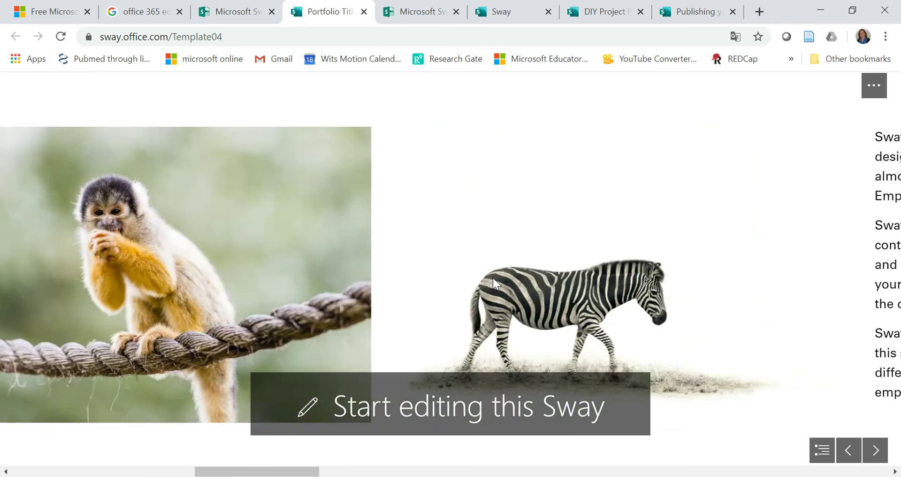
scroll(493, 279, "down", 3)
scroll(493, 279, "down", 3)
scroll(493, 279, "down", 3)
scroll(494, 284, "down", 3)
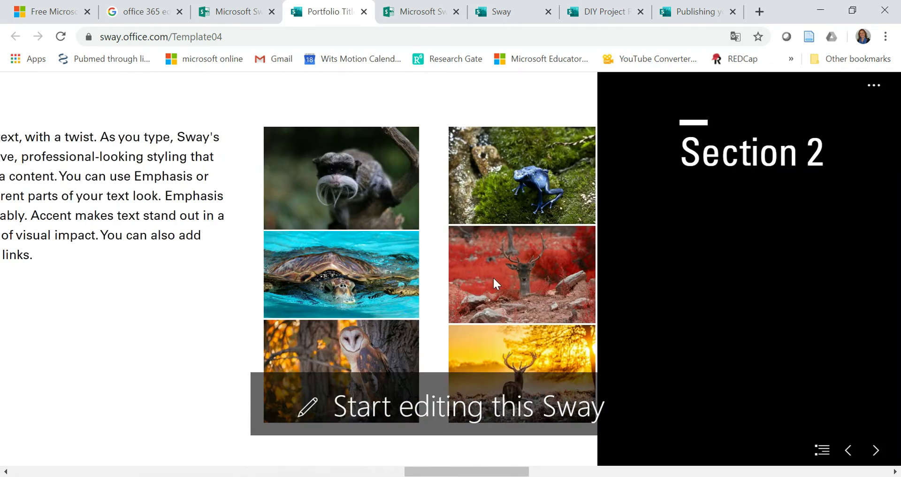
Switch to the DIY Project preview and scroll down to its Step 1 section
left_click(590, 12)
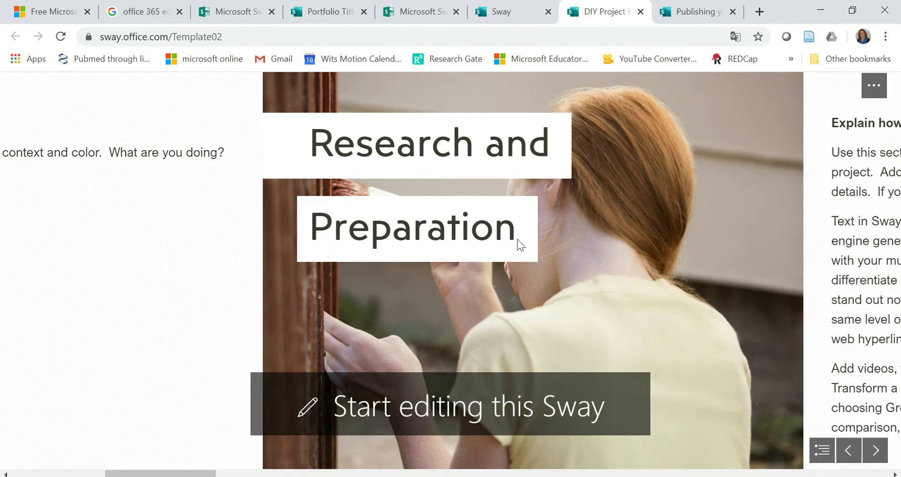
scroll(463, 280, "down", 2)
scroll(464, 280, "down", 2)
scroll(464, 280, "down", 1)
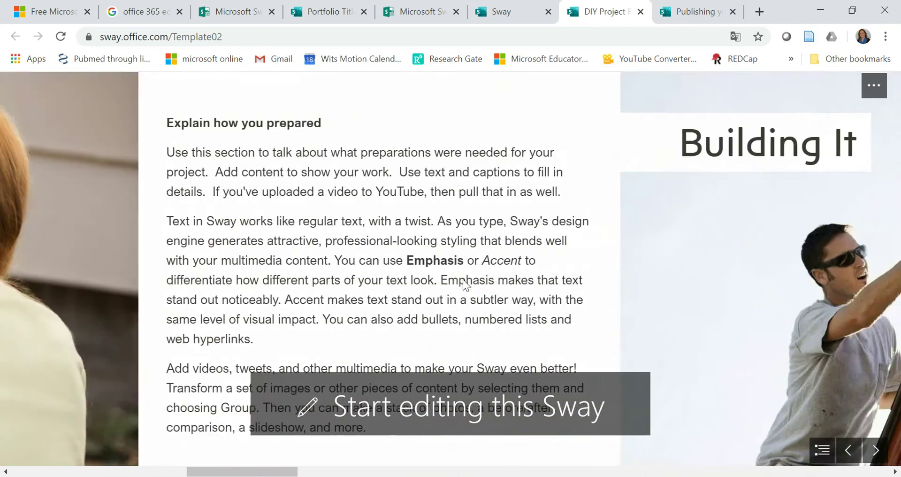
scroll(463, 280, "down", 2)
scroll(462, 280, "down", 3)
scroll(463, 279, "down", 2)
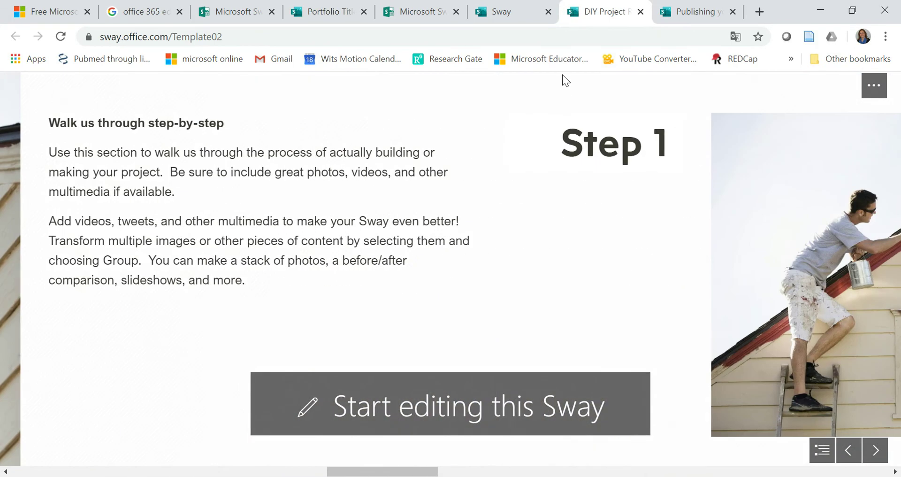
Return to the template gallery and open the Student report template
left_click(241, 12)
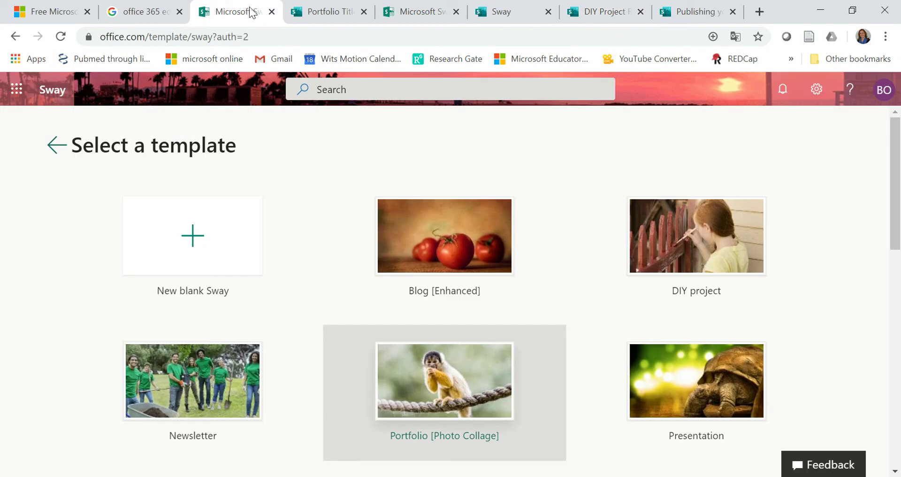
scroll(425, 327, "down", 3)
scroll(425, 328, "down", 2)
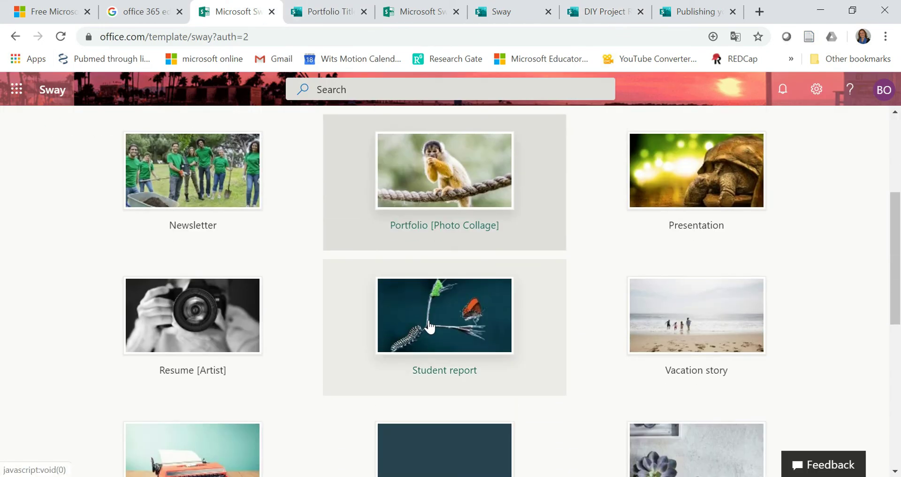
left_click(433, 333)
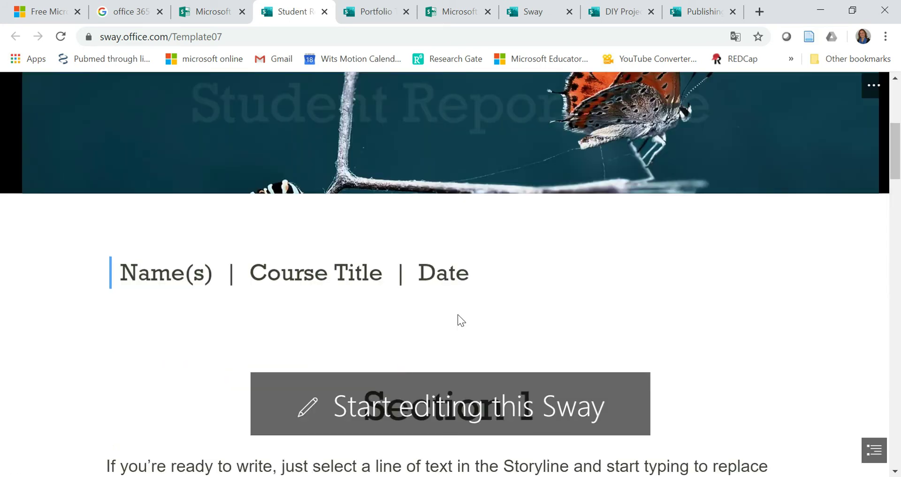
Scroll the Student Report down to its endnotes and works cited, then back to the title
scroll(457, 315, "down", 4)
scroll(457, 315, "down", 5)
scroll(458, 315, "down", 7)
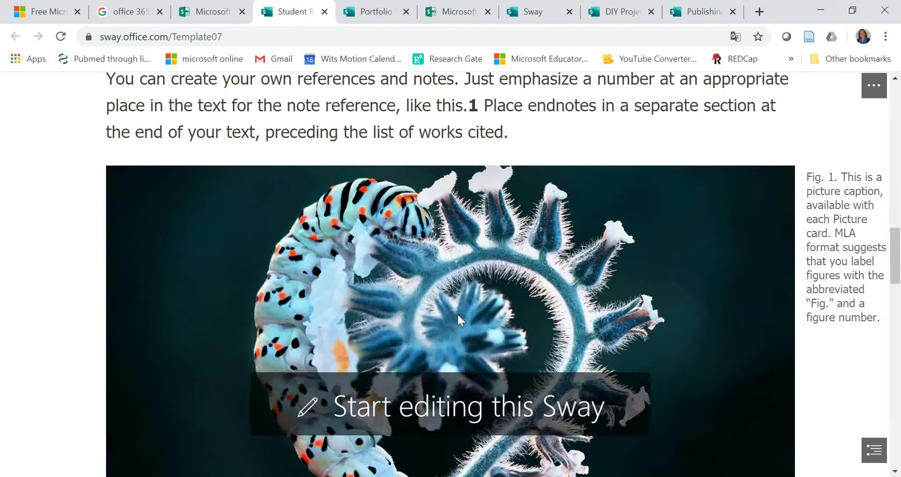
scroll(458, 316, "down", 2)
scroll(458, 316, "down", 8)
scroll(457, 320, "down", 6)
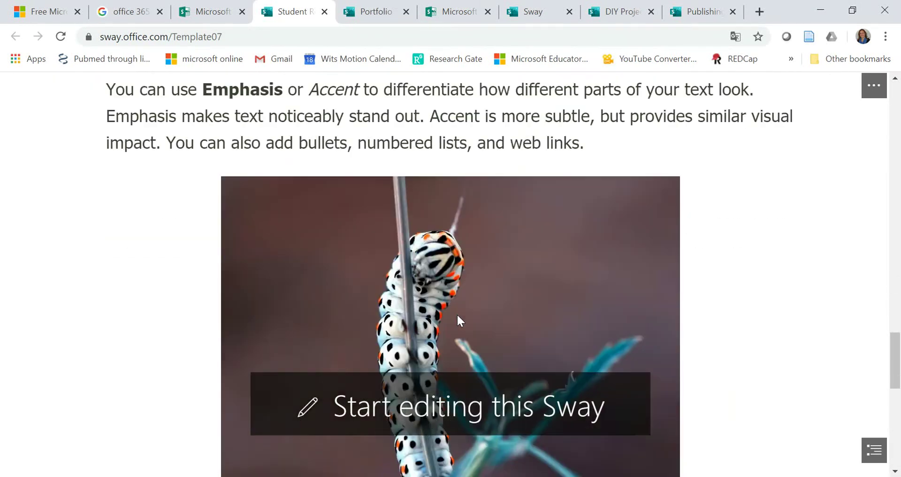
scroll(458, 320, "down", 5)
scroll(458, 321, "down", 2)
scroll(458, 321, "down", 6)
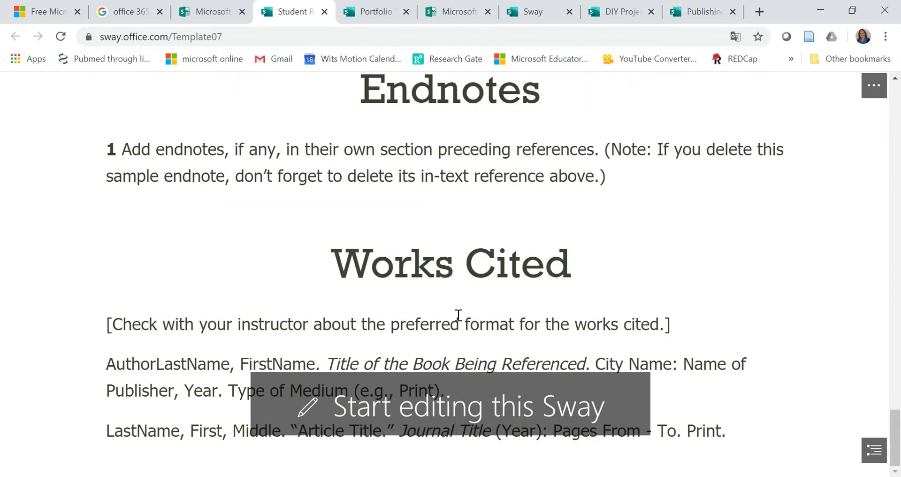
scroll(459, 314, "up", 5)
scroll(457, 314, "up", 5)
scroll(457, 315, "up", 3)
scroll(457, 314, "up", 4)
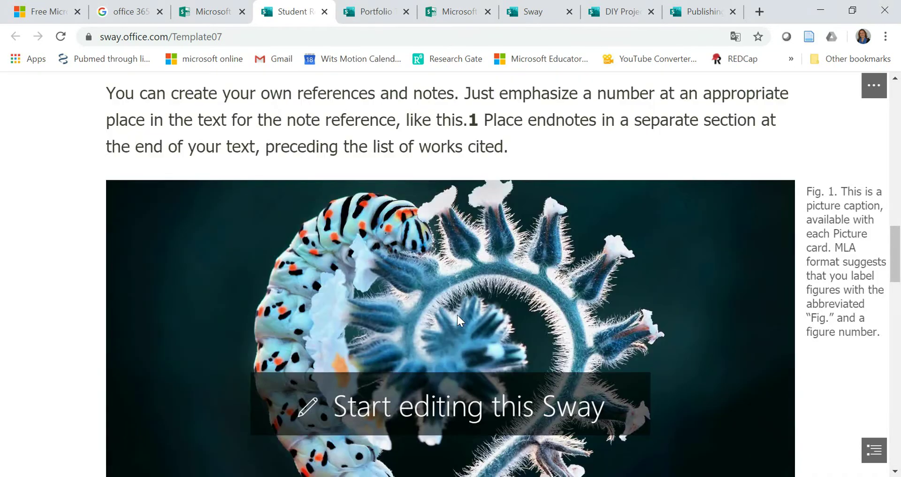
scroll(457, 315, "up", 2)
scroll(457, 314, "up", 5)
scroll(457, 314, "up", 3)
scroll(457, 315, "up", 3)
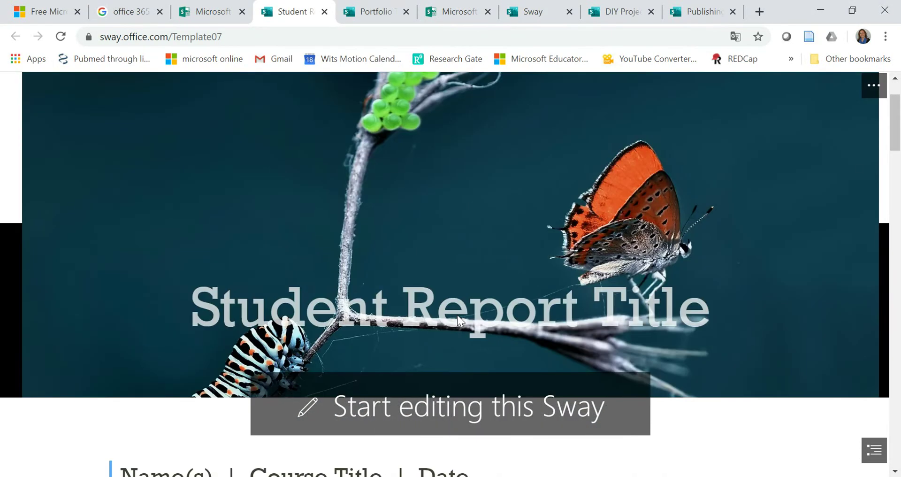
scroll(457, 314, "up", 2)
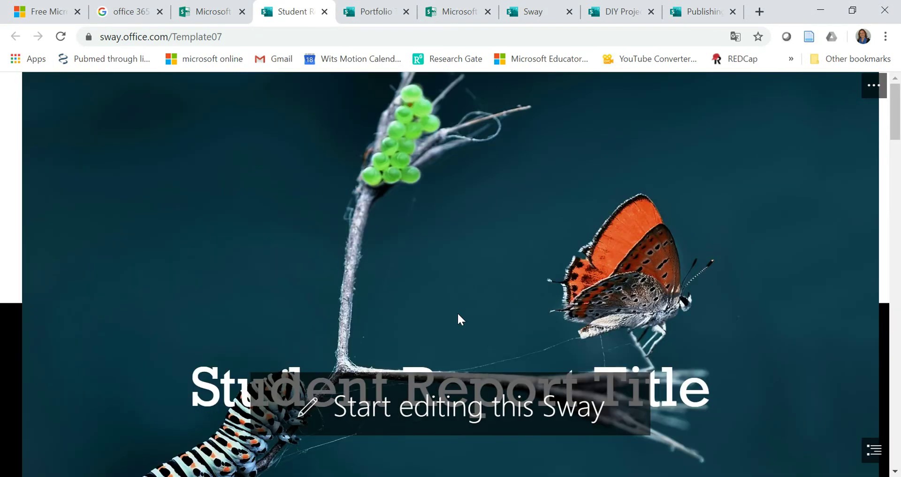
Start a new blank Sway from the template gallery
left_click(209, 12)
scroll(328, 167, "up", 4)
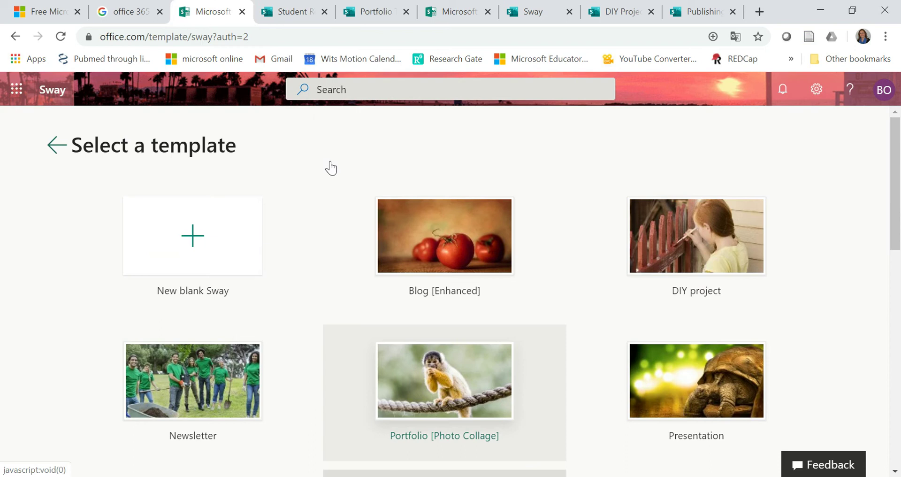
left_click(194, 245)
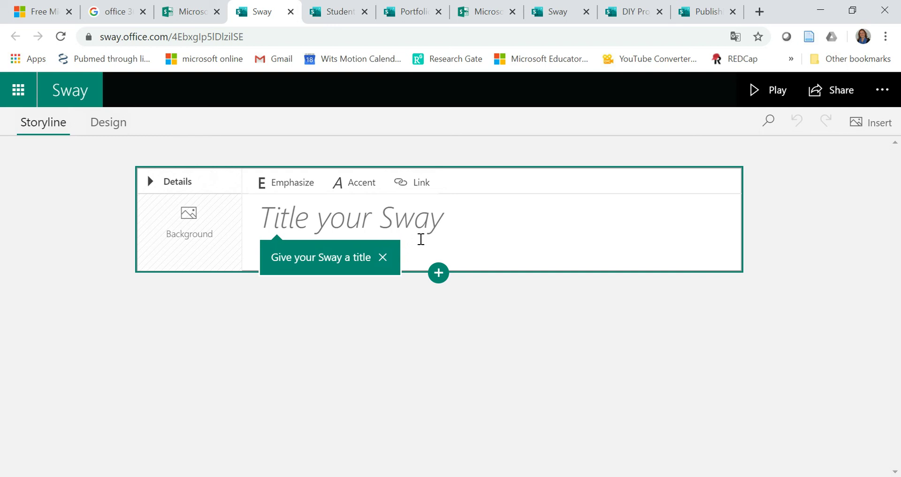
Add a Heading 1 card, an Image card and an empty Stack group to the storyline
left_click(438, 273)
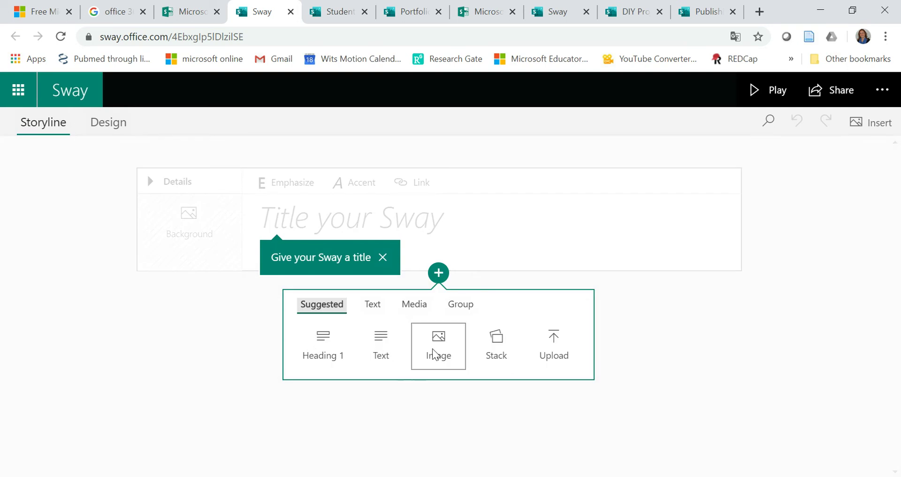
left_click(324, 355)
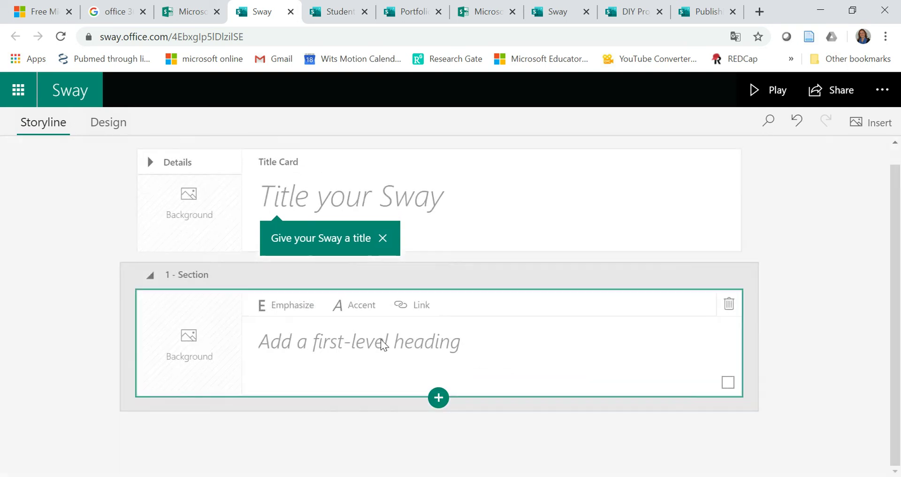
left_click(438, 400)
left_click(439, 425)
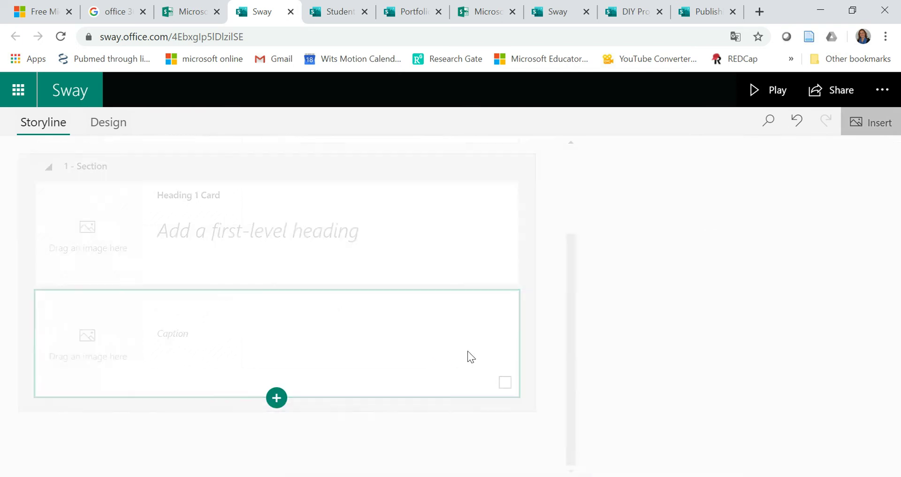
left_click(276, 398)
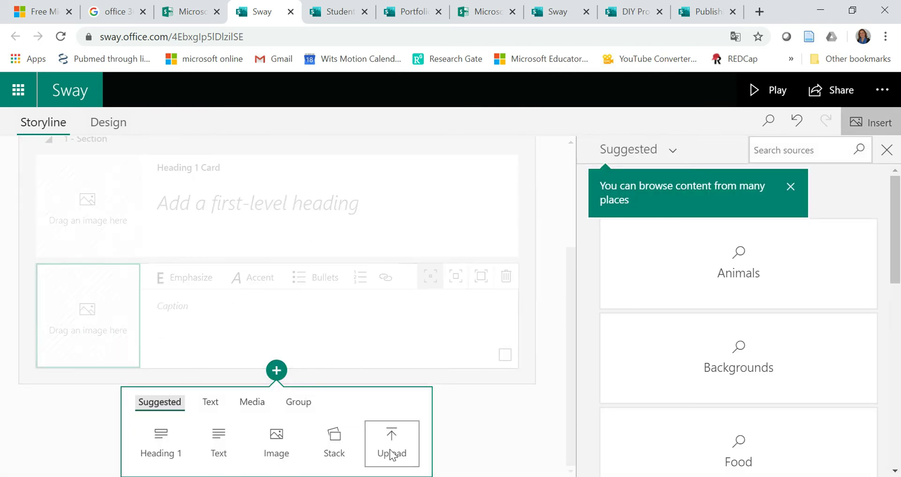
left_click(339, 450)
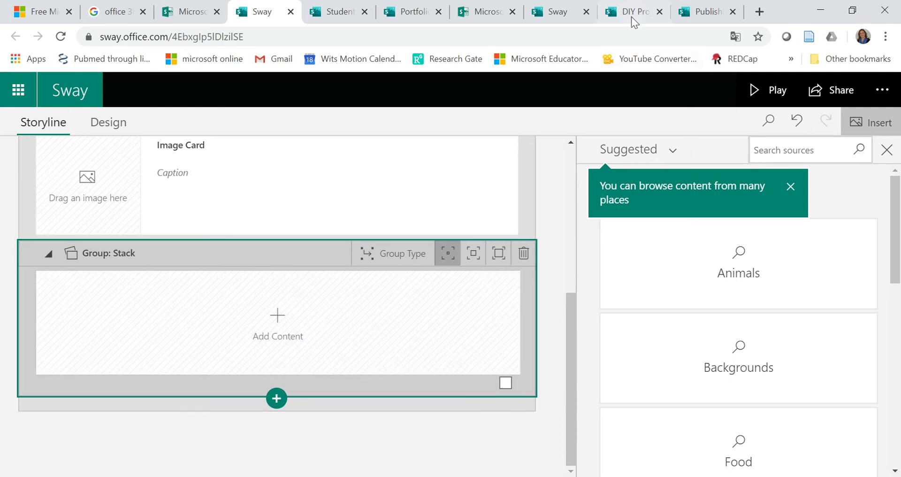
Switch to the Publishing your research example and scroll down to Why publish?
left_click(710, 14)
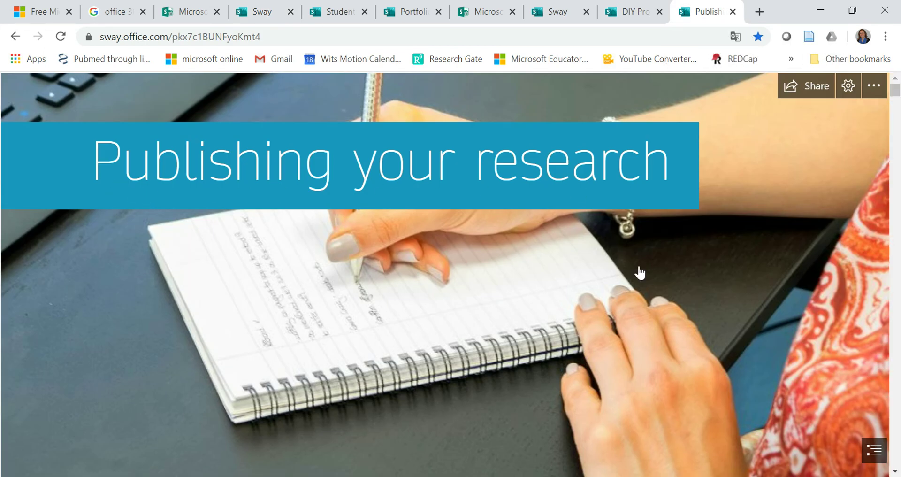
scroll(642, 281, "down", 4)
scroll(642, 281, "down", 5)
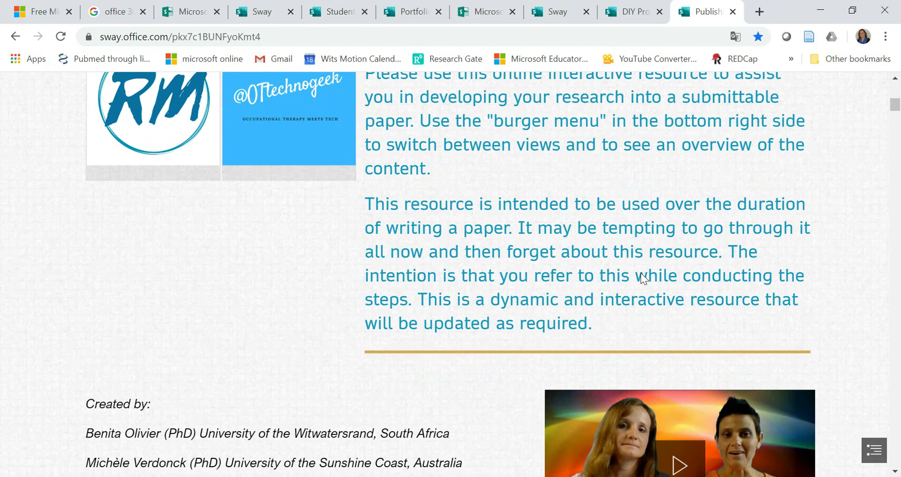
scroll(641, 272, "down", 2)
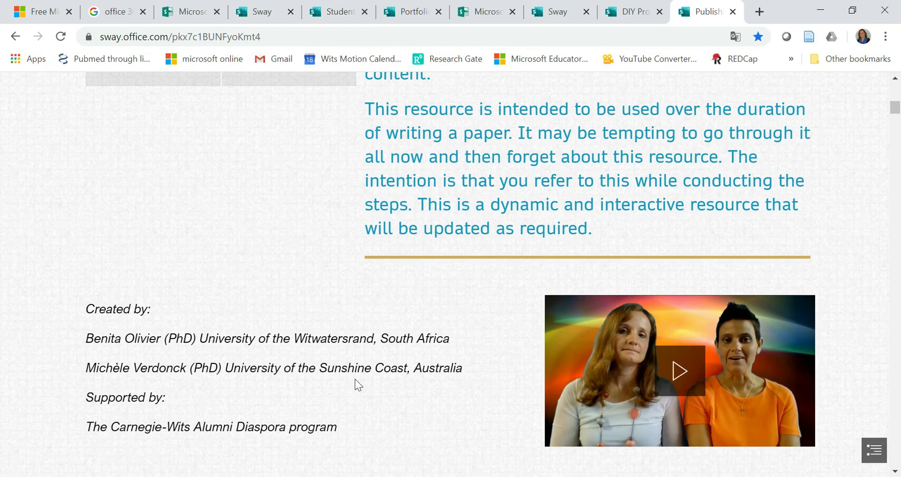
scroll(456, 379, "down", 2)
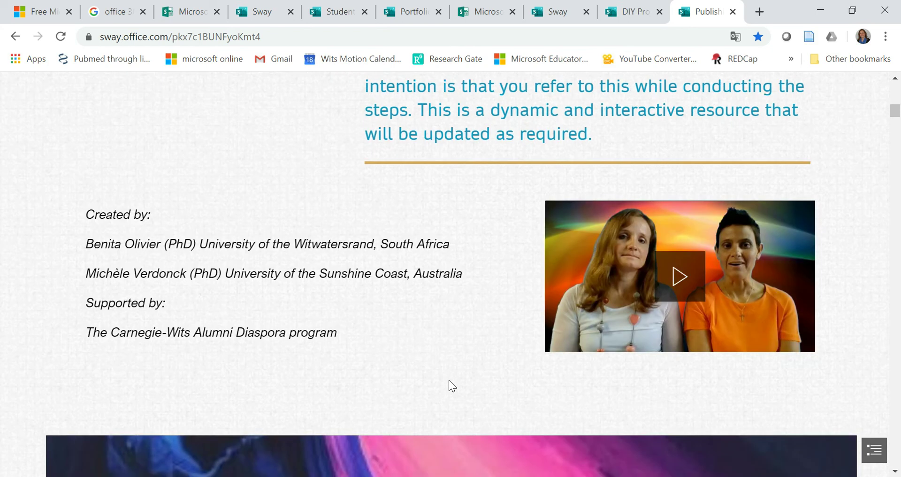
scroll(448, 379, "down", 2)
scroll(448, 379, "down", 4)
scroll(449, 379, "down", 2)
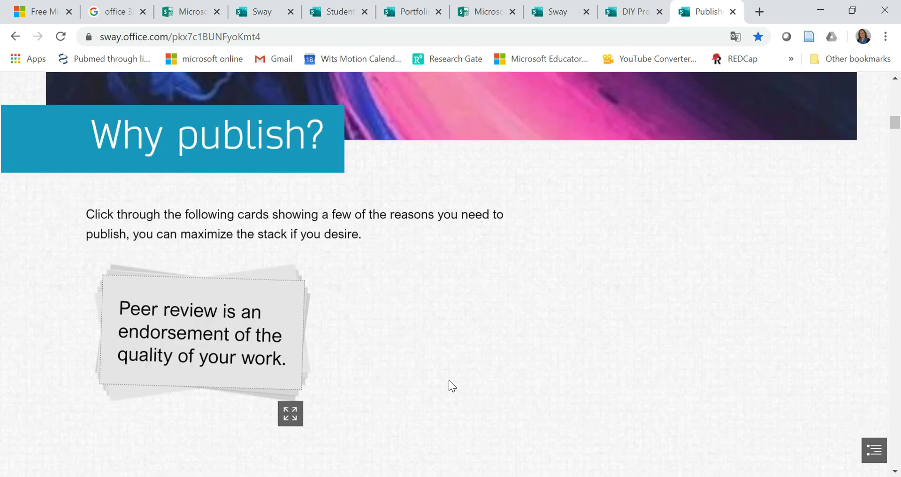
Flip through the stacked cards to the ethical responsibility card, then continue scrolling down
left_click(192, 339)
left_click(196, 340)
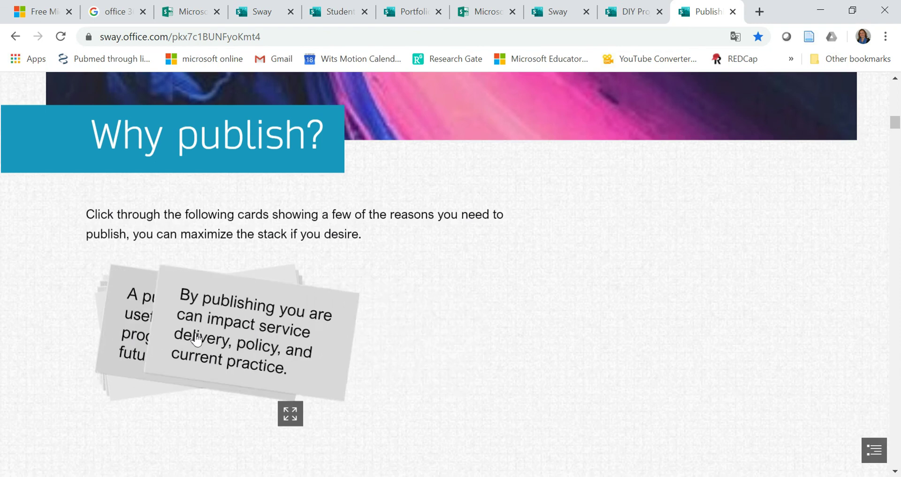
left_click(196, 340)
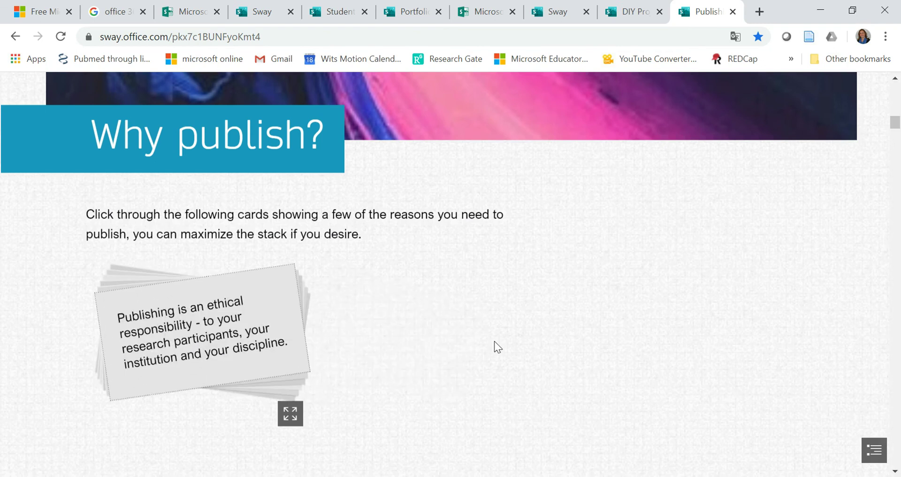
scroll(494, 341, "down", 6)
scroll(497, 347, "down", 4)
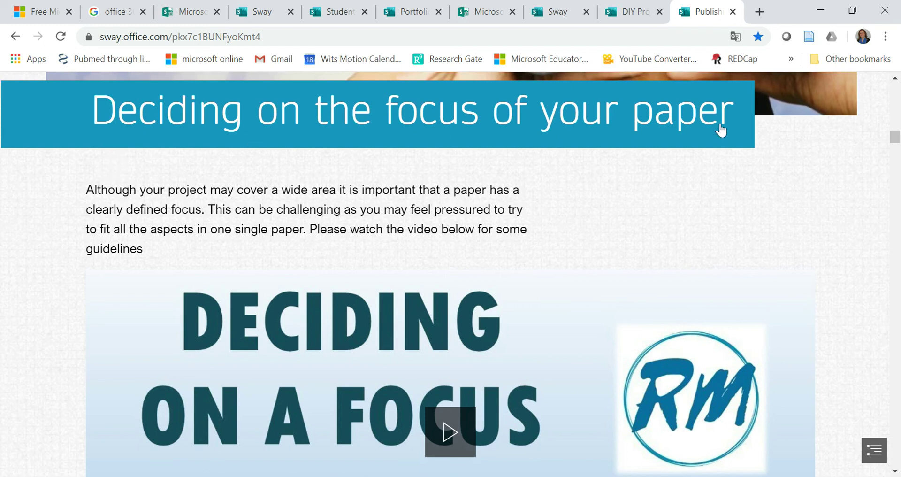
scroll(362, 288, "down", 2)
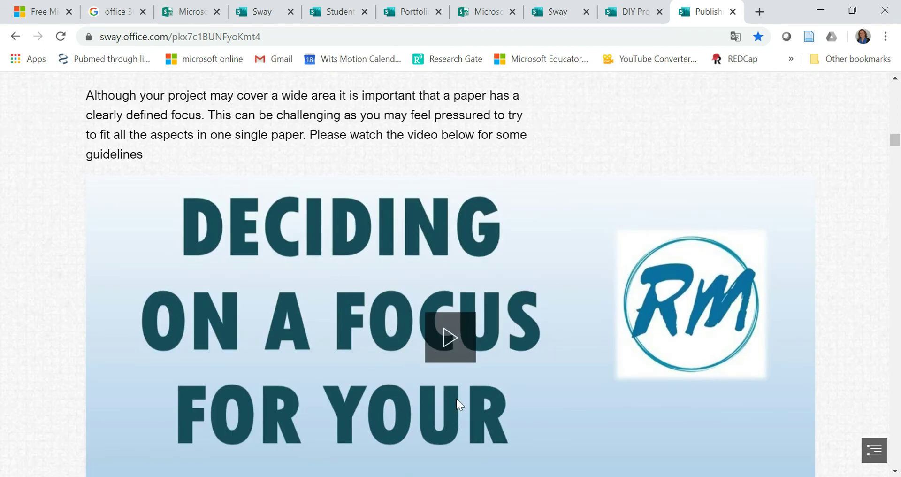
scroll(459, 355, "down", 9)
scroll(458, 351, "down", 2)
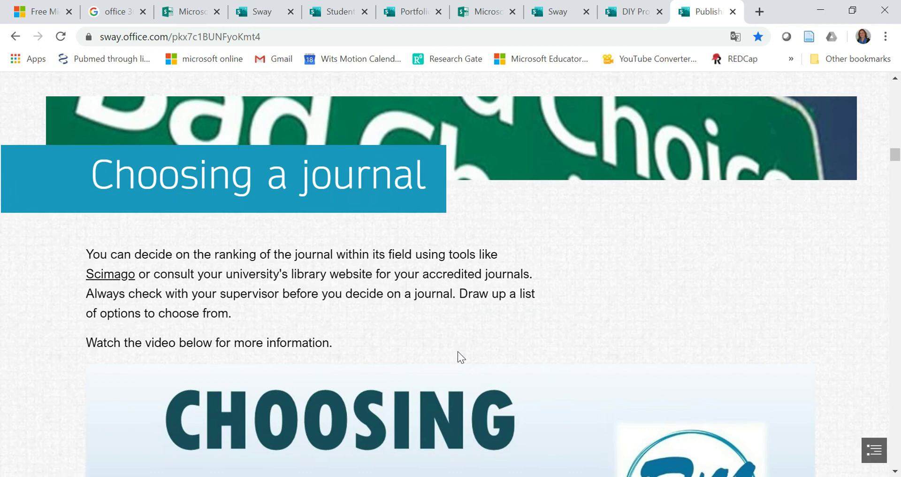
scroll(457, 351, "down", 2)
scroll(457, 351, "down", 4)
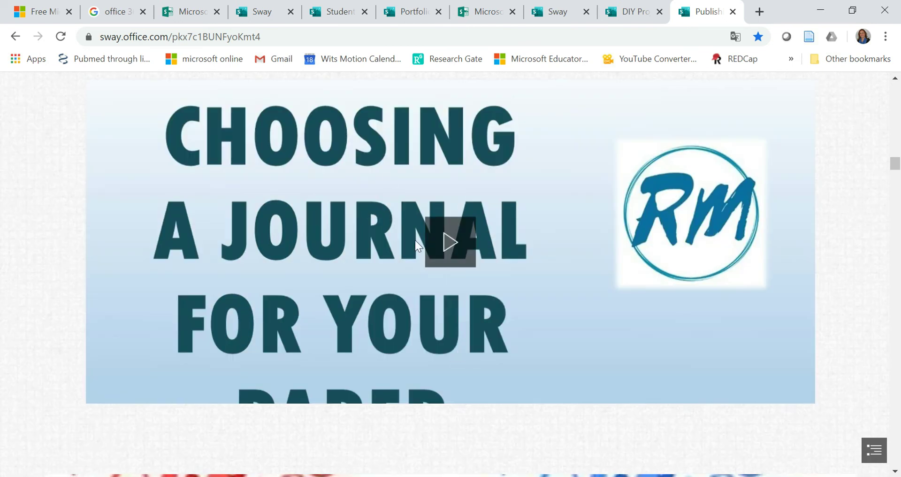
scroll(418, 253, "down", 6)
scroll(425, 268, "down", 2)
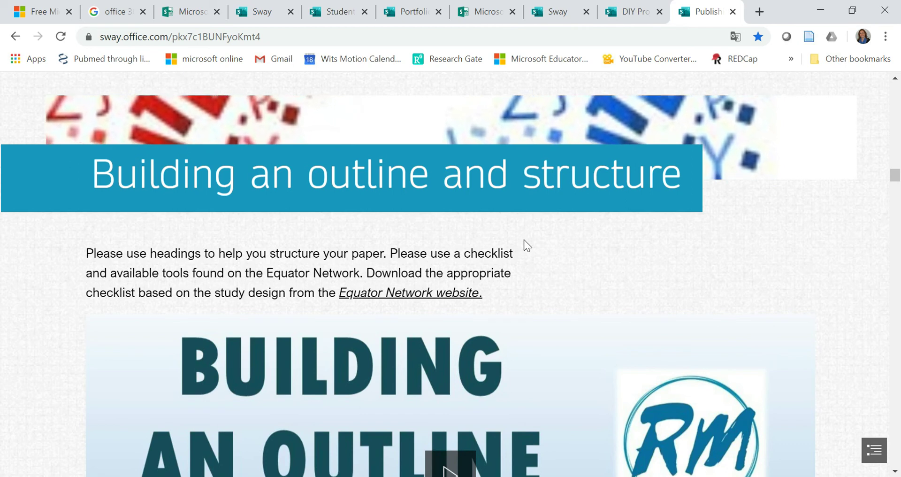
scroll(524, 239, "down", 2)
scroll(524, 239, "down", 6)
scroll(523, 240, "down", 2)
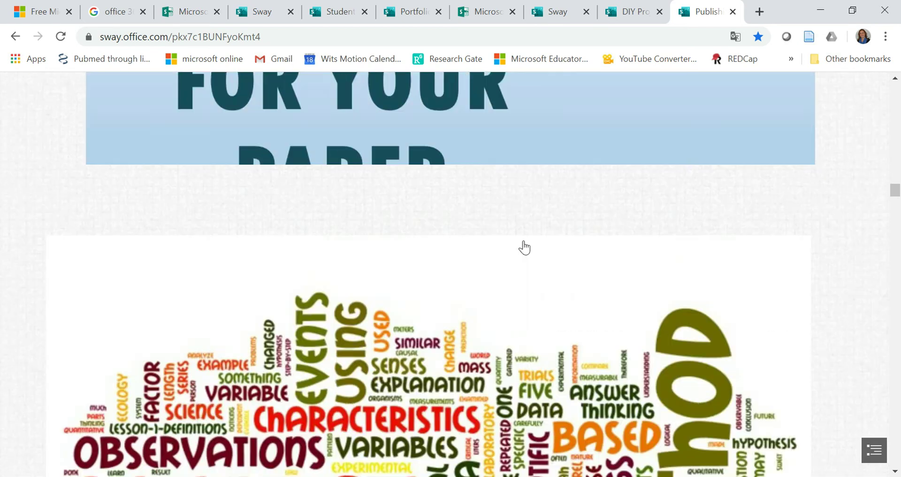
scroll(525, 248, "down", 4)
scroll(523, 251, "down", 5)
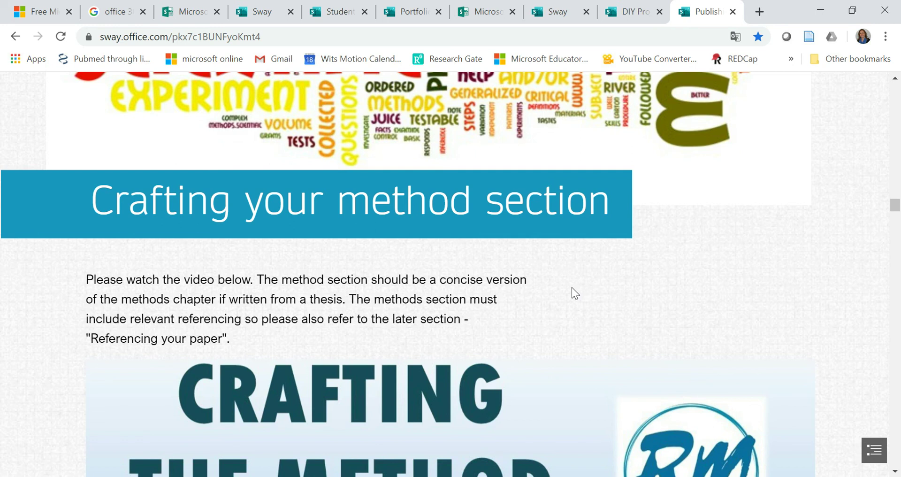
scroll(571, 287, "down", 8)
scroll(572, 288, "down", 6)
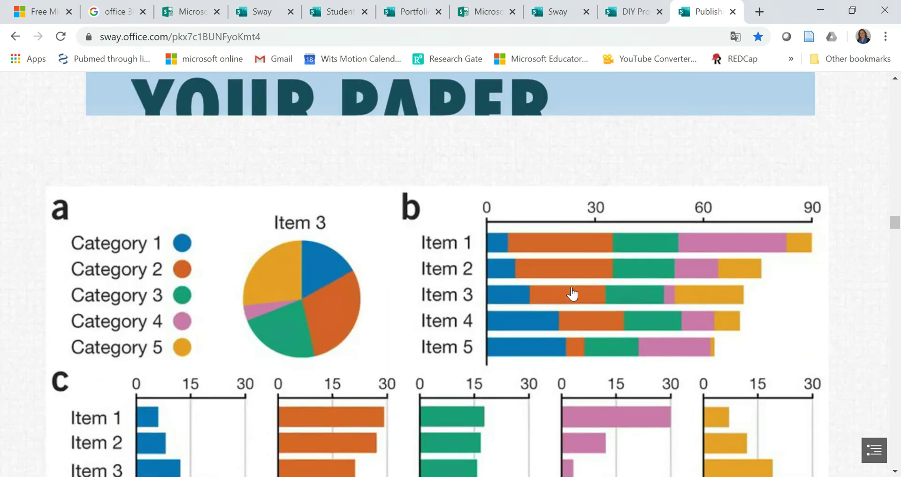
scroll(571, 291, "down", 5)
scroll(571, 291, "down", 4)
scroll(572, 292, "down", 4)
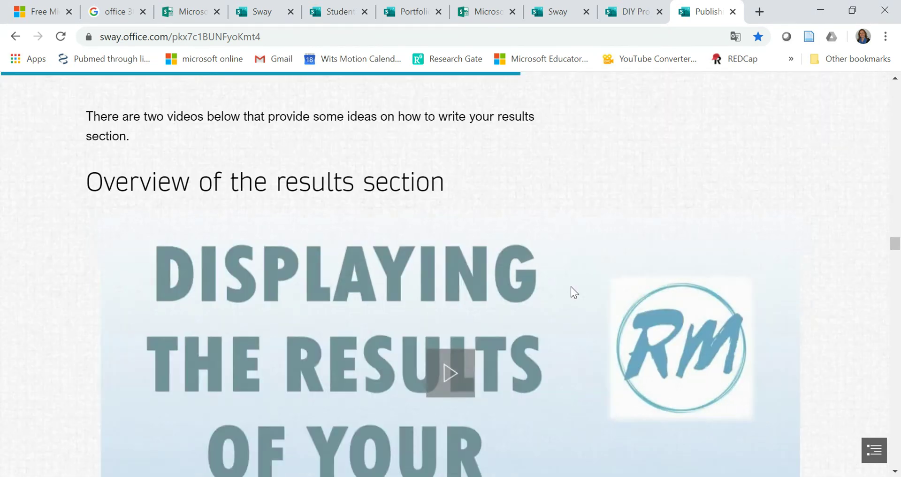
scroll(571, 287, "down", 4)
scroll(570, 286, "down", 2)
scroll(571, 287, "down", 4)
scroll(571, 286, "down", 2)
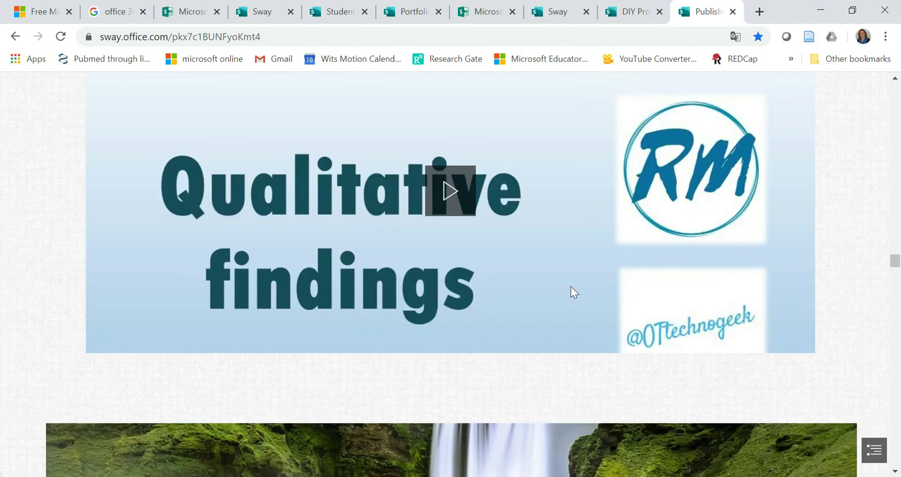
scroll(571, 286, "down", 4)
scroll(571, 291, "down", 2)
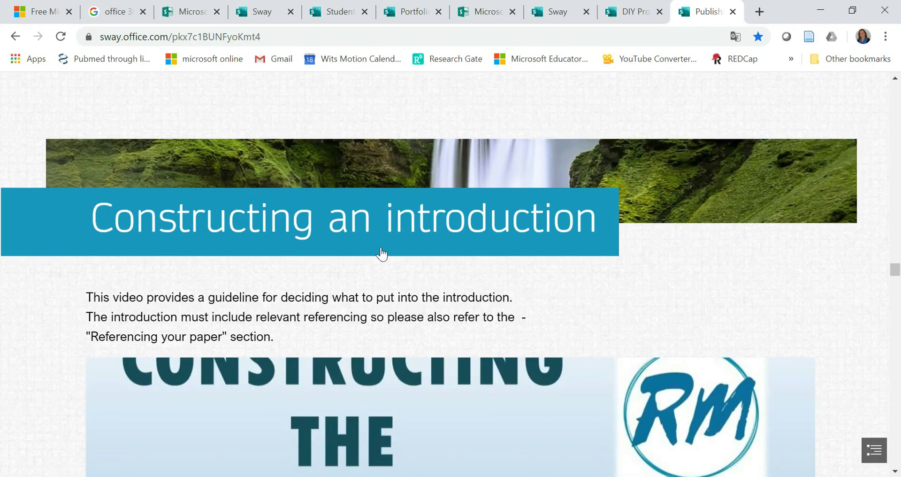
scroll(489, 251, "down", 4)
scroll(489, 251, "down", 2)
scroll(489, 251, "down", 2)
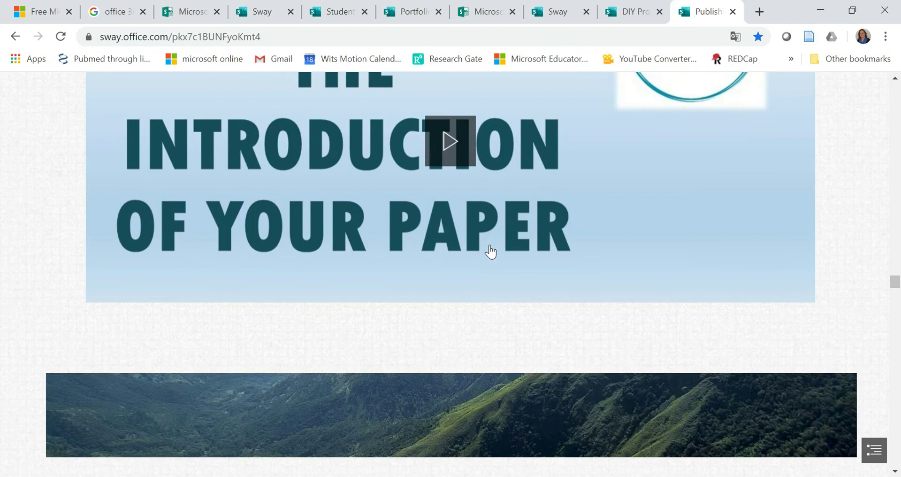
scroll(490, 245, "down", 4)
scroll(490, 245, "down", 4)
scroll(489, 244, "down", 2)
scroll(489, 244, "down", 2)
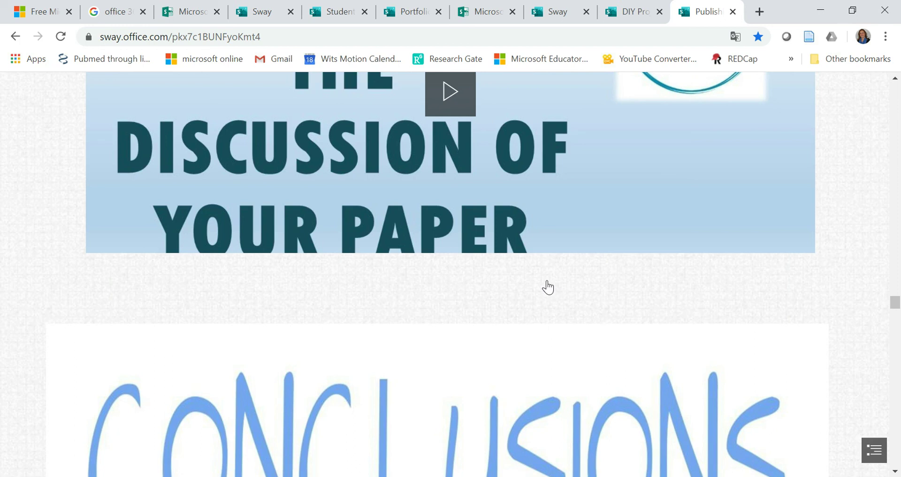
scroll(546, 315, "down", 4)
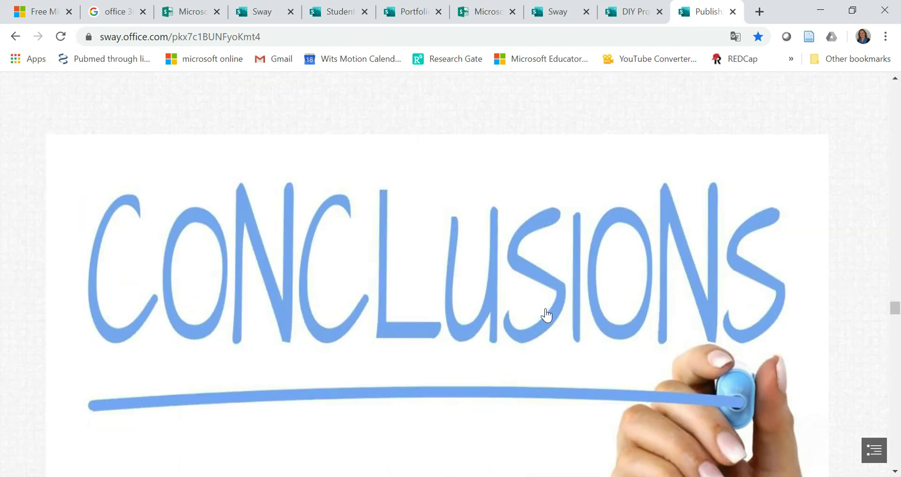
scroll(546, 315, "up", 3)
scroll(546, 315, "up", 5)
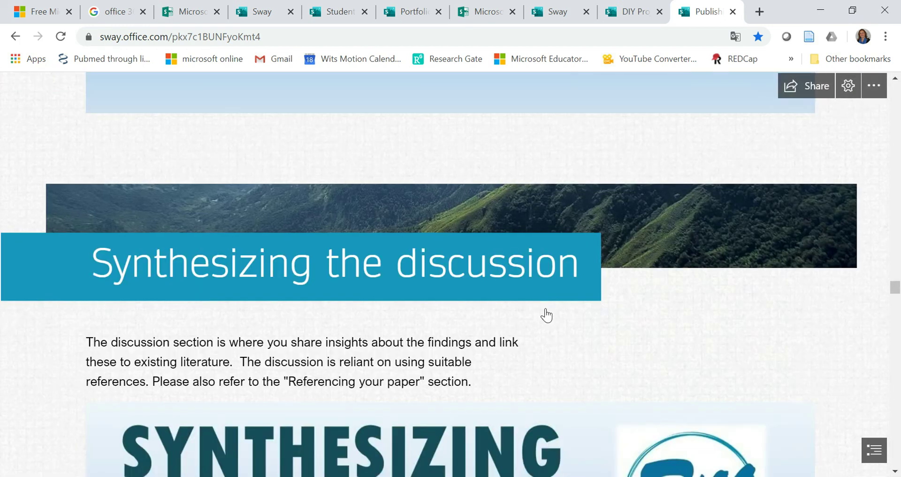
scroll(547, 312, "up", 4)
scroll(546, 309, "up", 5)
scroll(545, 308, "up", 5)
scroll(545, 308, "up", 3)
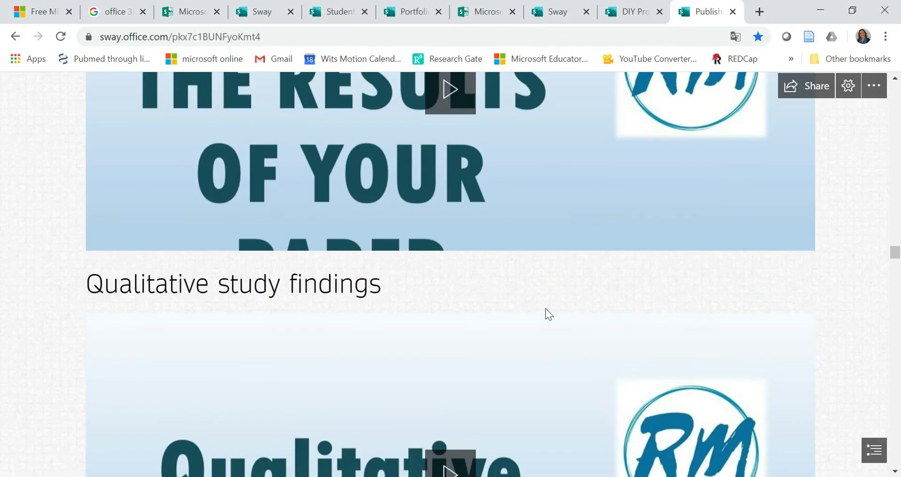